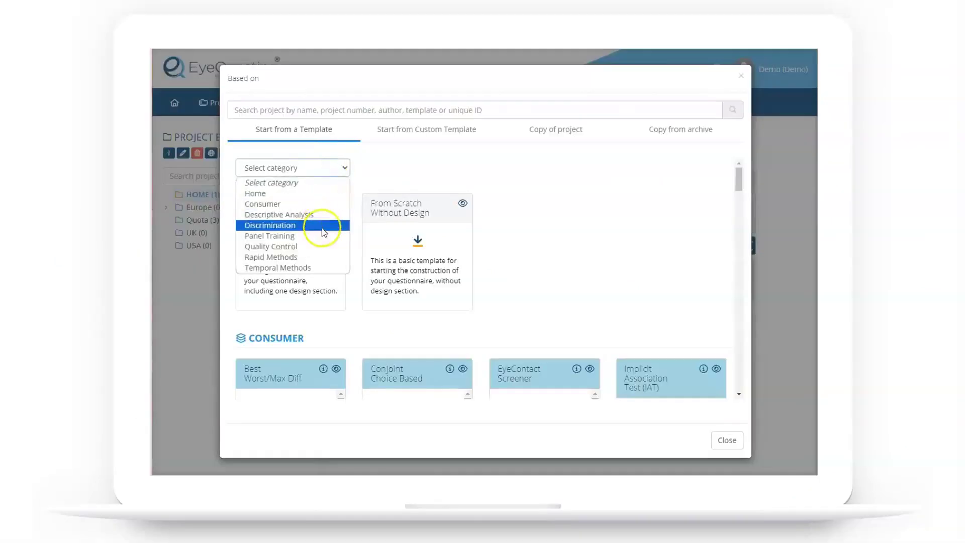
Step: Filter the templates to Discrimination and preview the Paired Comparison questionnaire
click(323, 226)
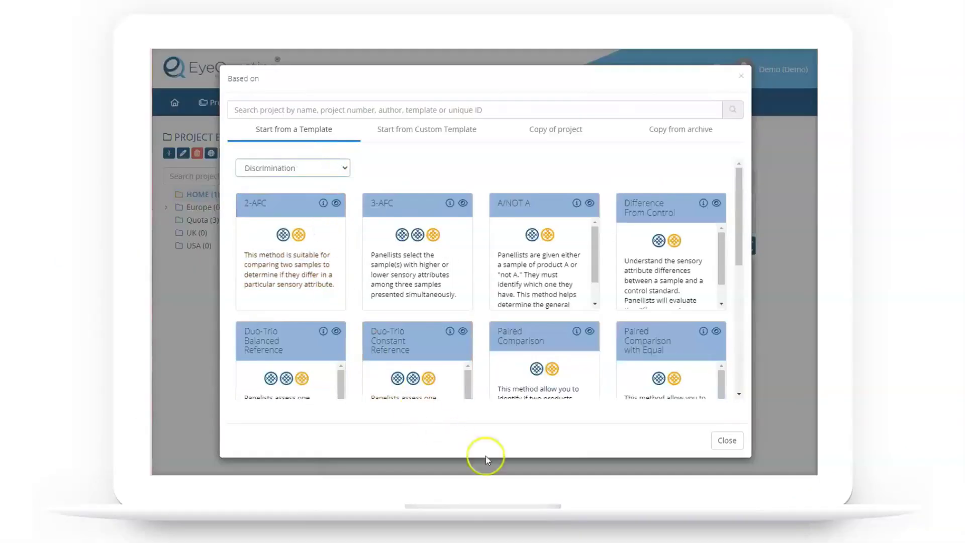
drag(742, 254, 743, 290)
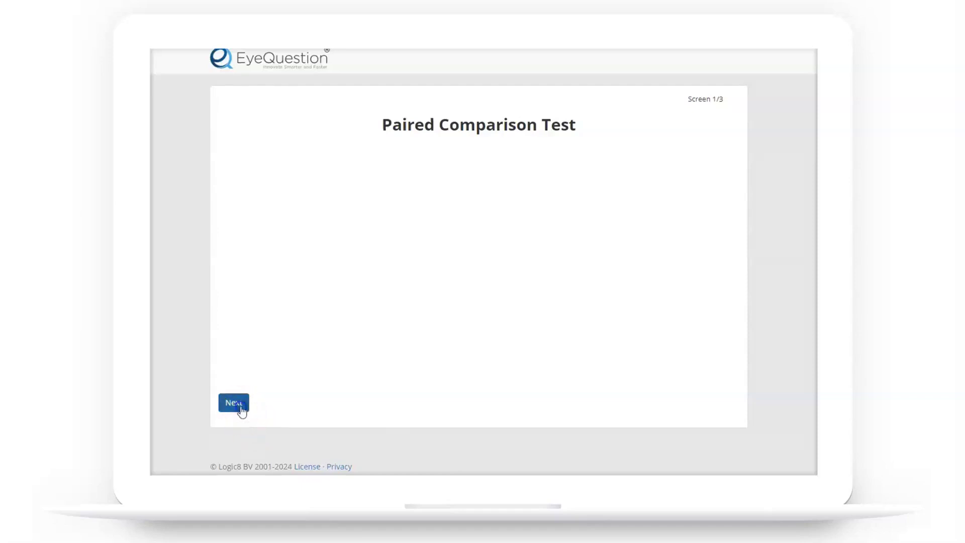
Step: Answer the preview's sweetness question with sample 982 and submit the survey
click(240, 407)
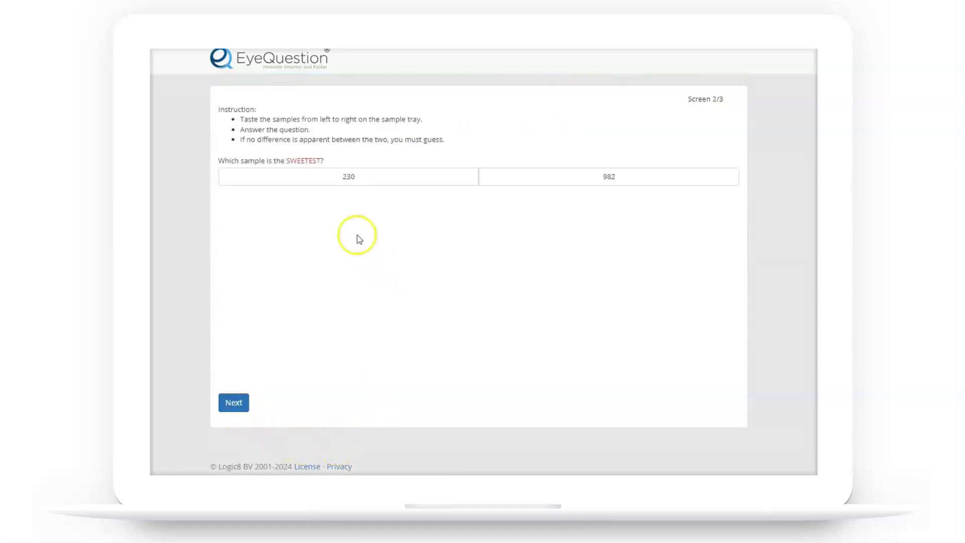
click(574, 178)
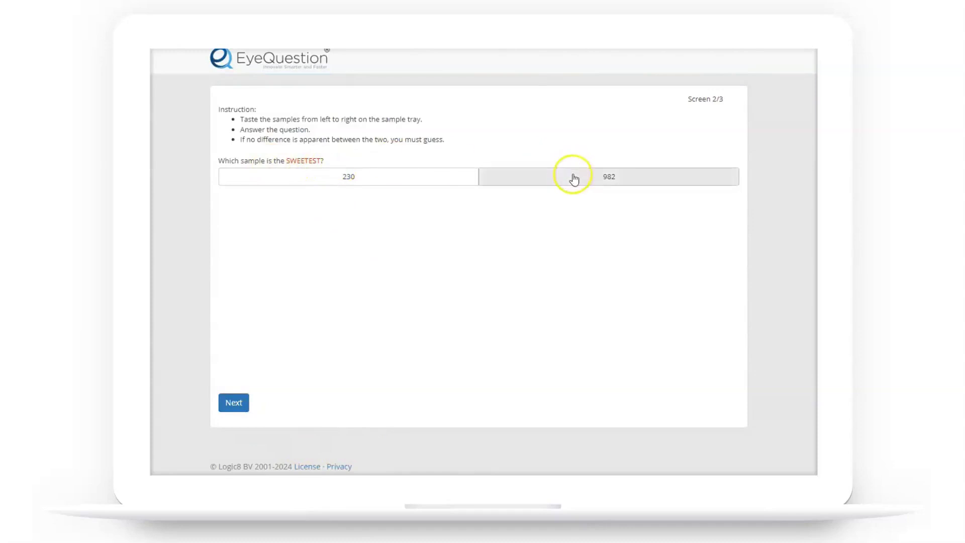
click(574, 179)
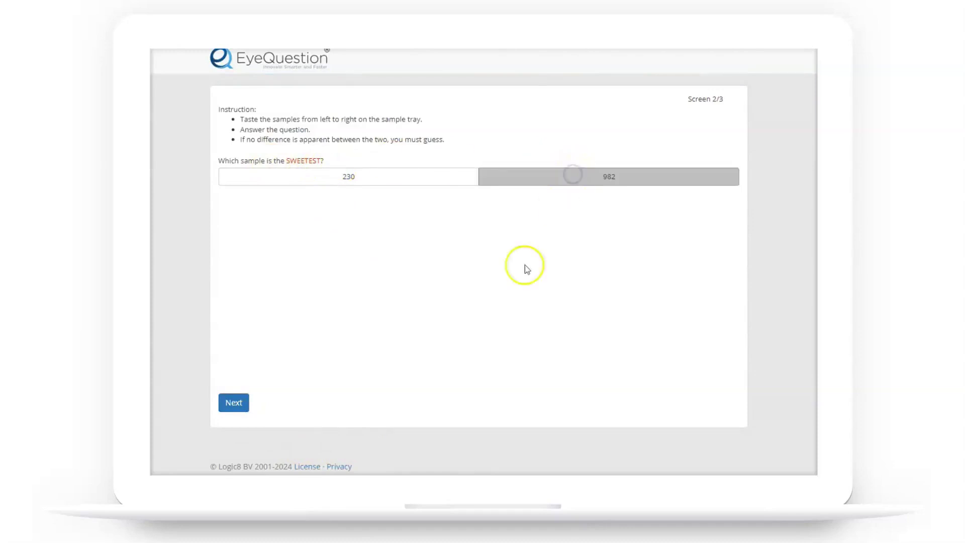
click(233, 404)
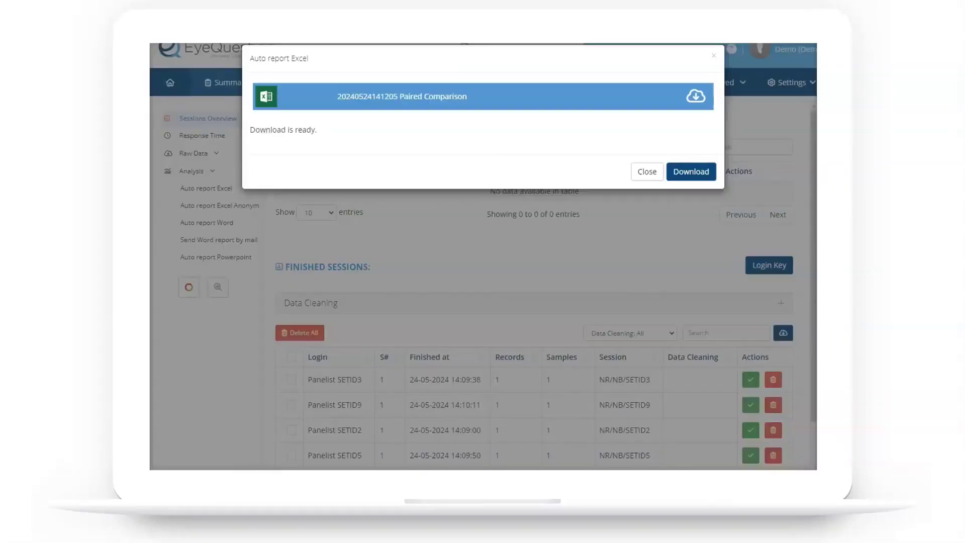
Step: Download the Paired Comparison Excel auto report and open the workbook
click(691, 174)
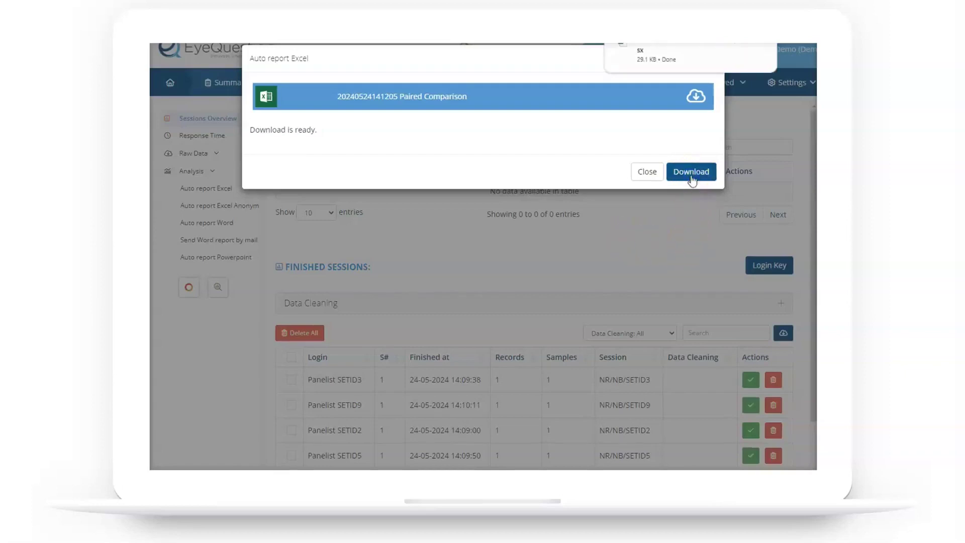
click(695, 60)
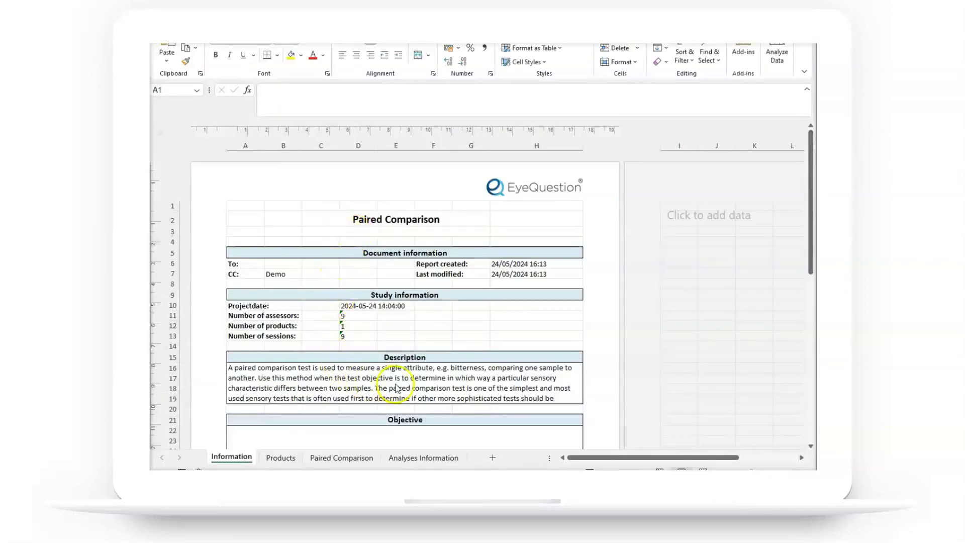
Step: Show the Paired Comparison sheet with contingency counts, totals and p-value
click(341, 458)
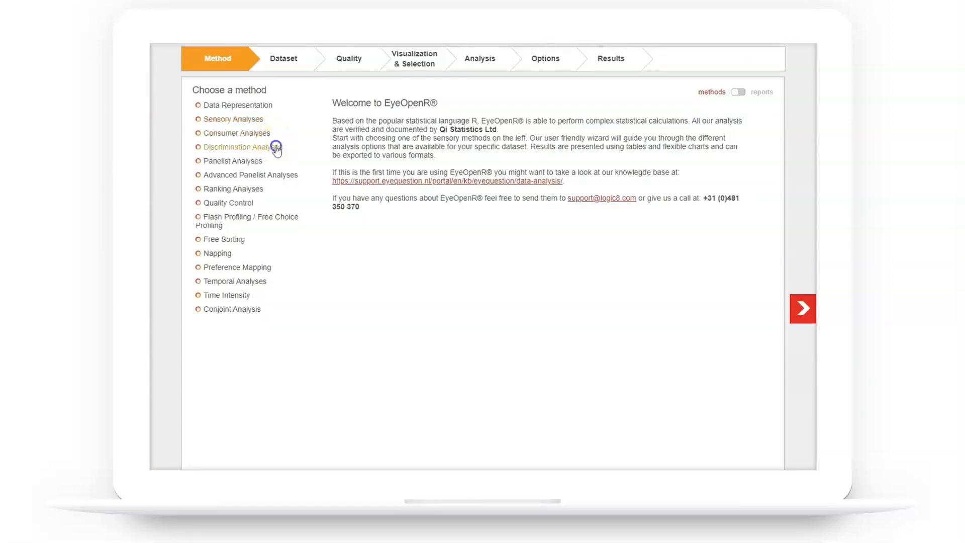
Step: Show the Discrimination Analyses method description, including Paired Comparison
click(277, 148)
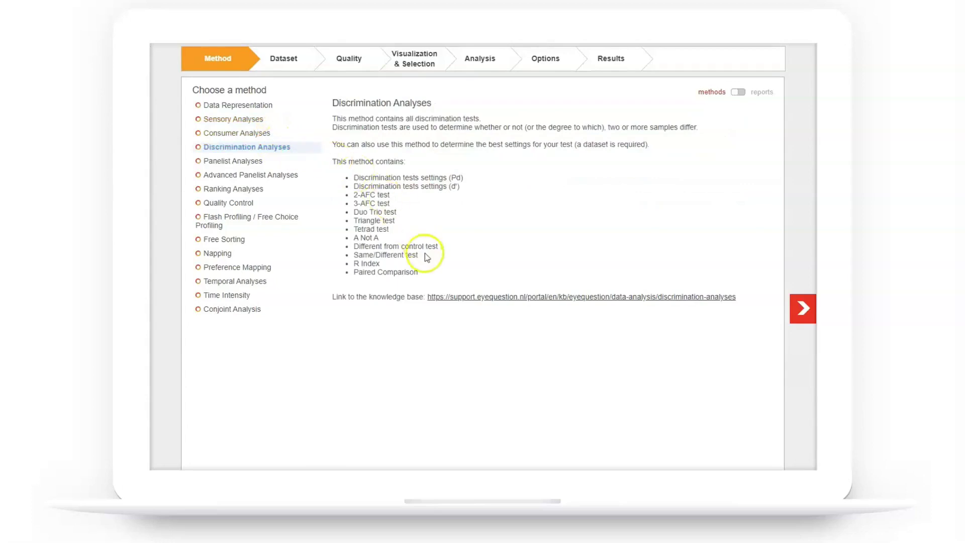